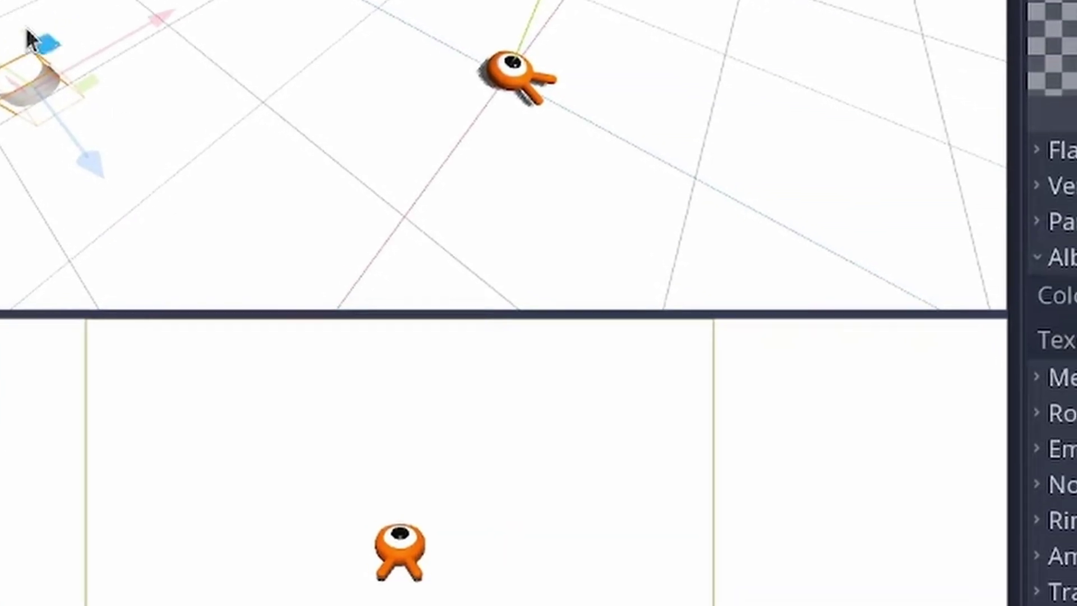
Step: Pick red as the albedo colour of the mesh's SpatialMaterial
{"action": "left_click", "coordinate": [1072, 295]}
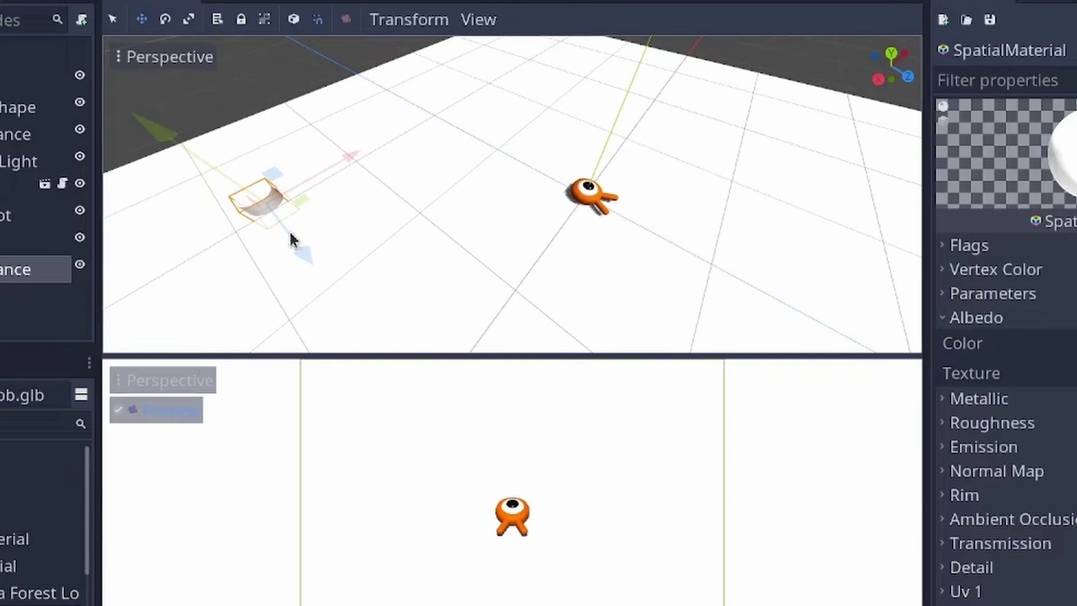
{"action": "left_click", "coordinate": [1072, 331]}
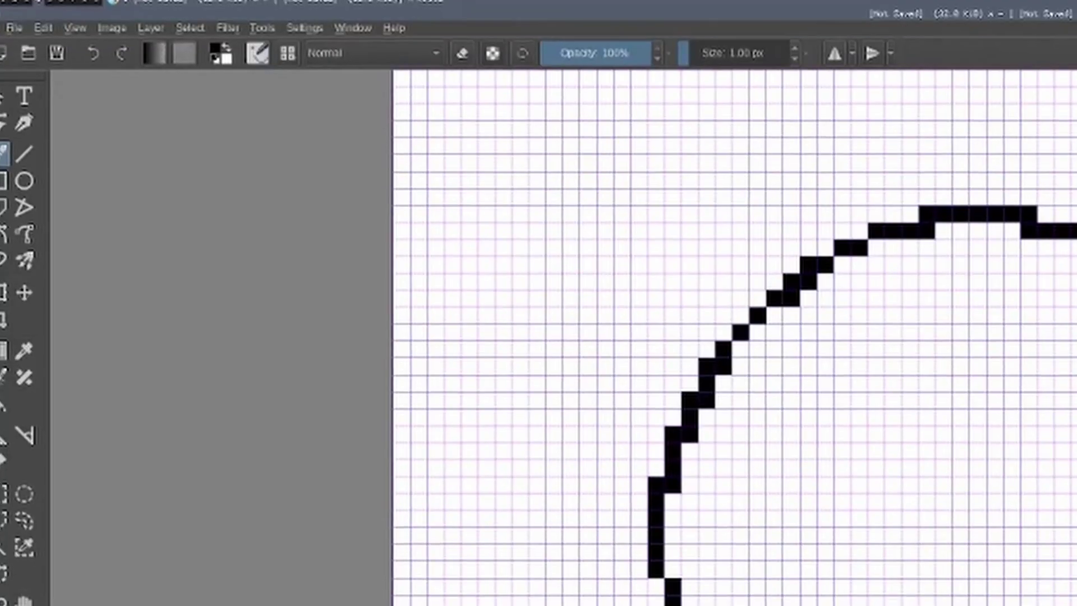
{"action": "key", "text": "alt+w"}
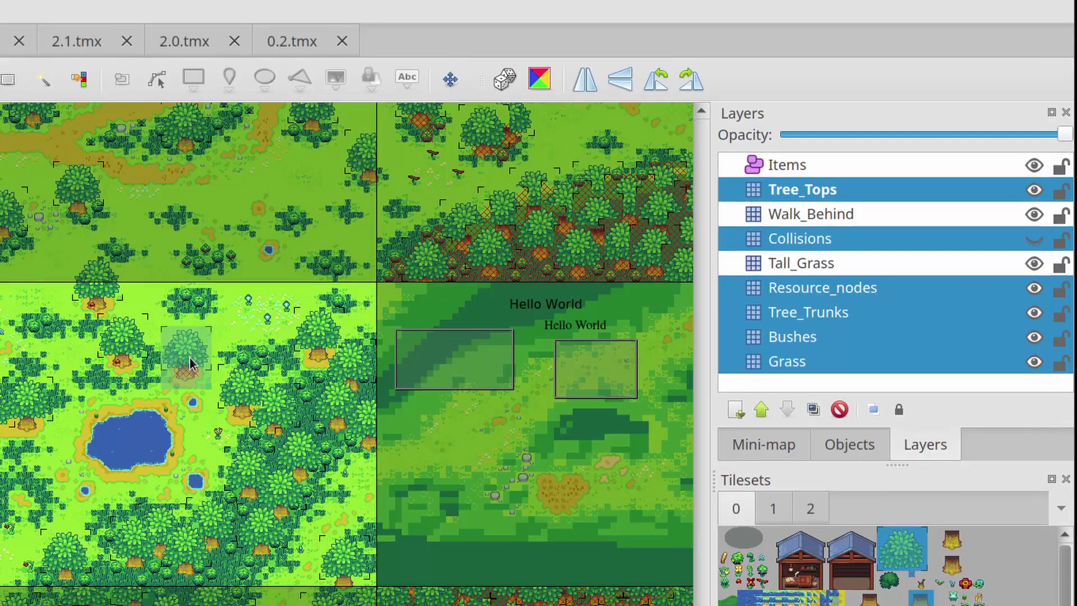
{"action": "left_click_drag", "start_coordinate": [189, 358], "coordinate": [190, 314]}
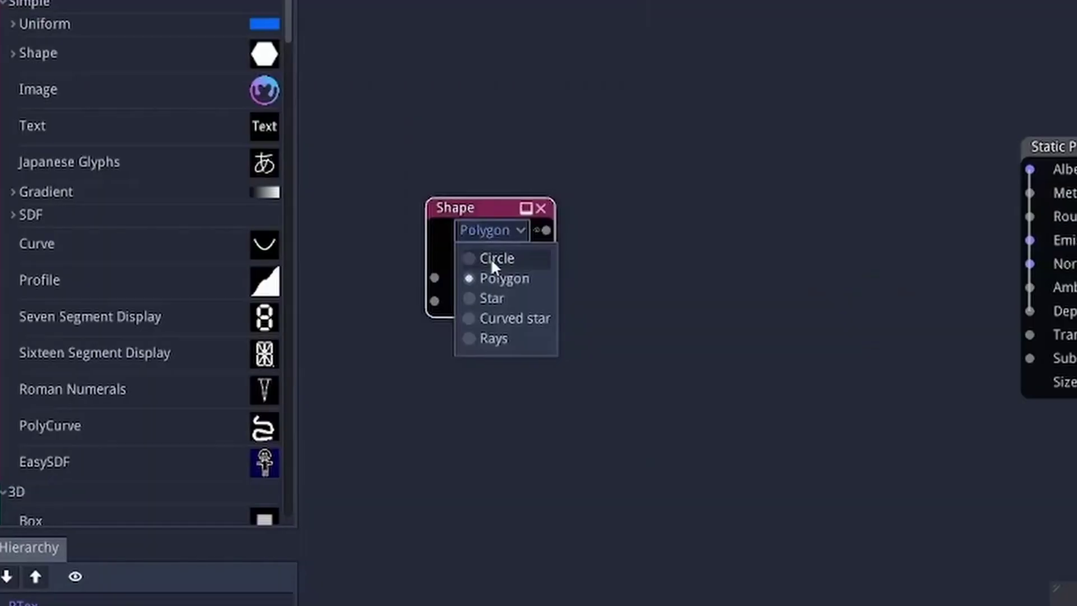
Step: Switch the Shape node to Circle and wire its output into a Warp node found via 'war'
{"action": "left_click", "coordinate": [494, 259]}
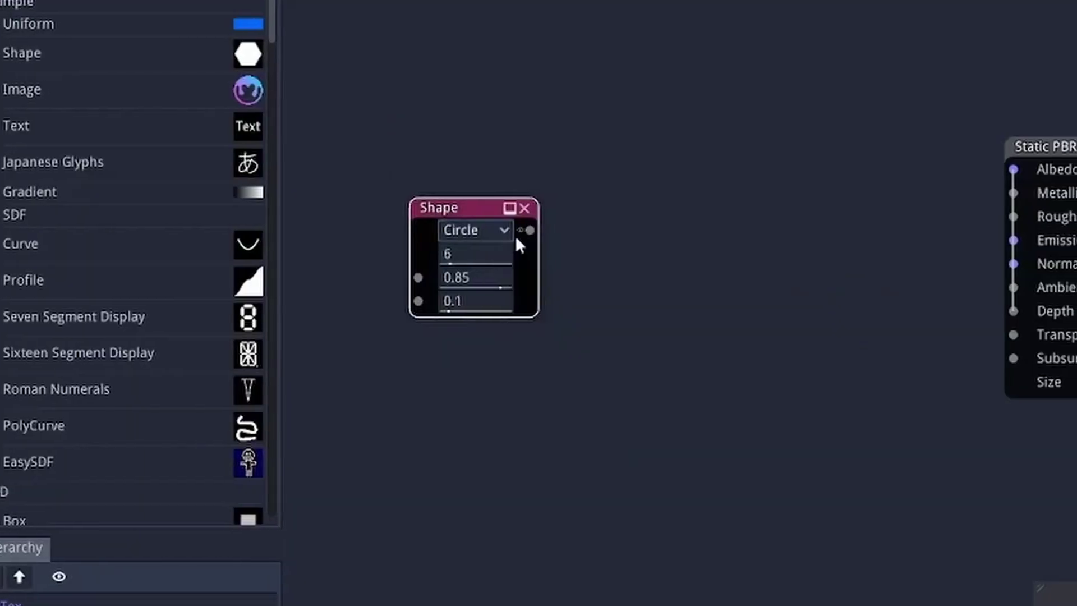
{"action": "left_click_drag", "start_coordinate": [546, 230], "coordinate": [732, 263]}
{"action": "left_click_drag", "start_coordinate": [665, 260], "coordinate": [638, 258]}
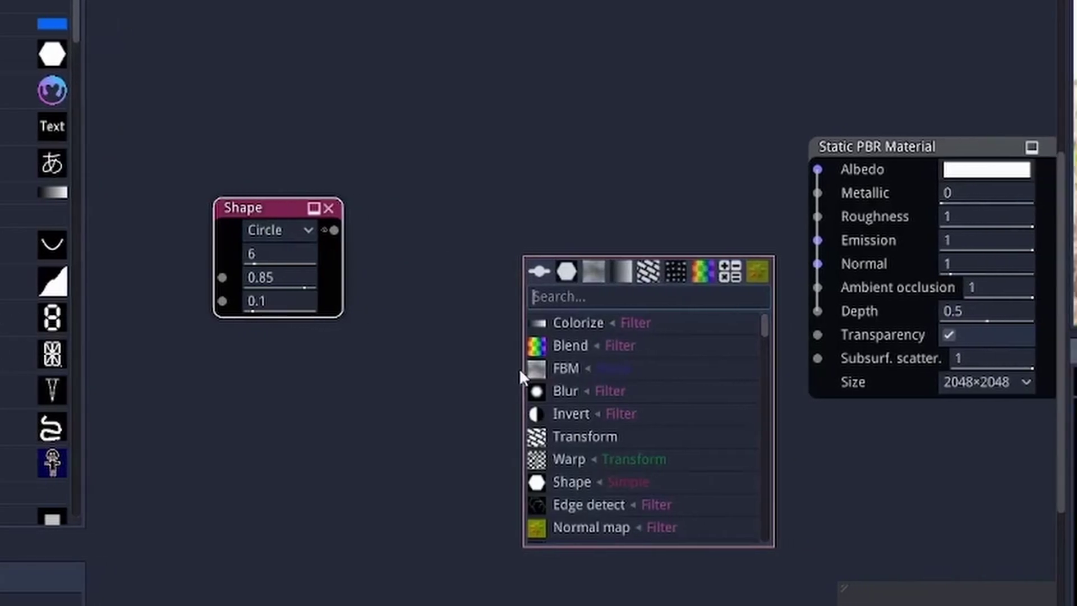
{"action": "type", "text": "war"}
{"action": "left_click", "coordinate": [521, 331]}
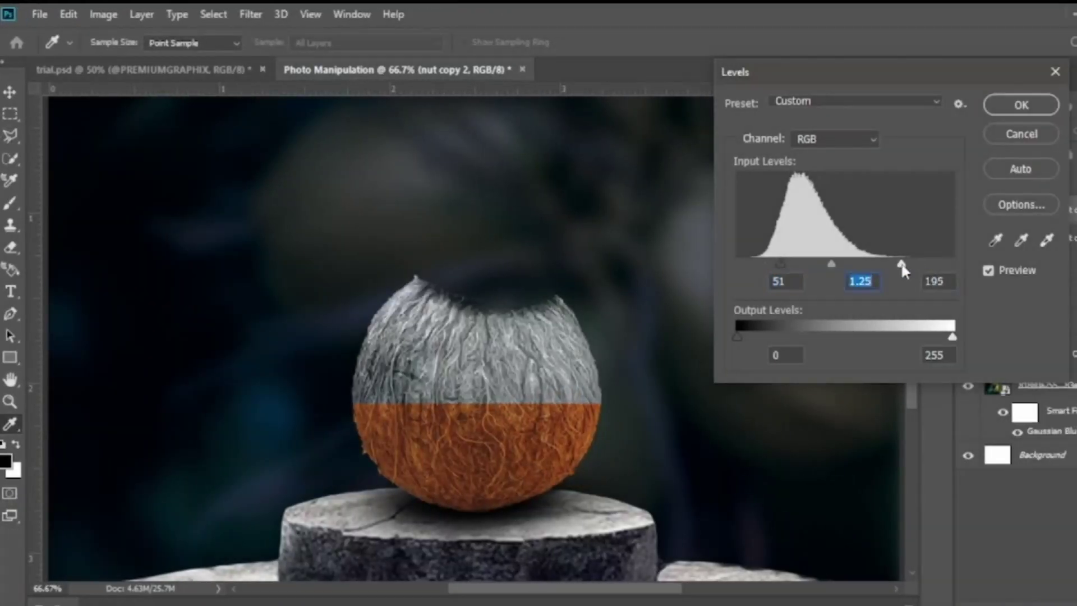
Step: Darken the nut photo by raising the black Levels input, then move the thumbnail up-left
{"action": "left_click_drag", "start_coordinate": [779, 262], "coordinate": [785, 260]}
{"action": "left_click", "coordinate": [1009, 103]}
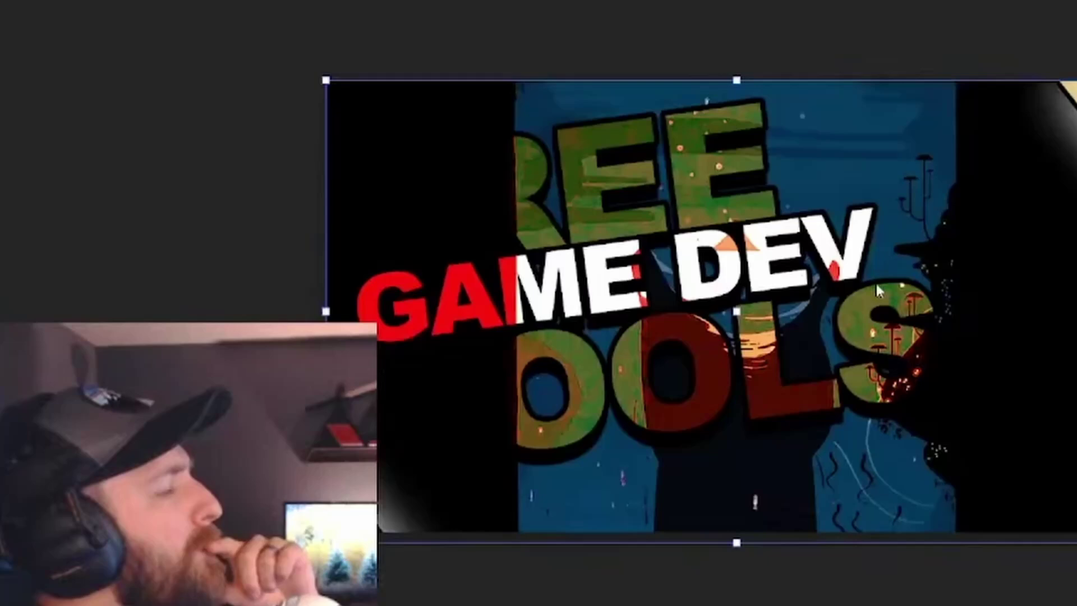
{"action": "right_click", "coordinate": [984, 223]}
{"action": "left_click", "coordinate": [1021, 258]}
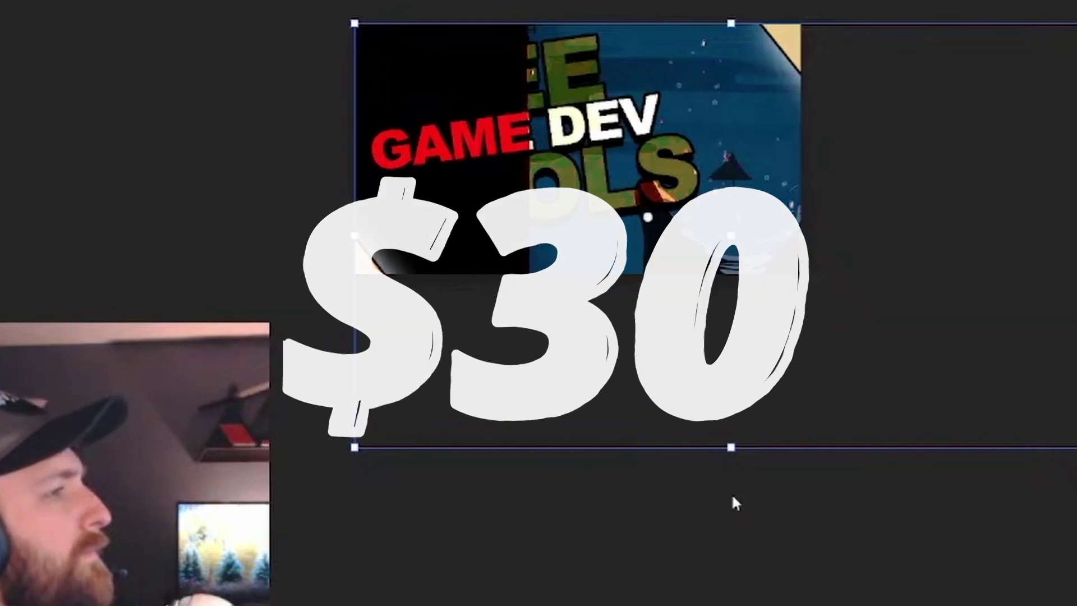
{"action": "left_click_drag", "start_coordinate": [792, 362], "coordinate": [639, 302]}
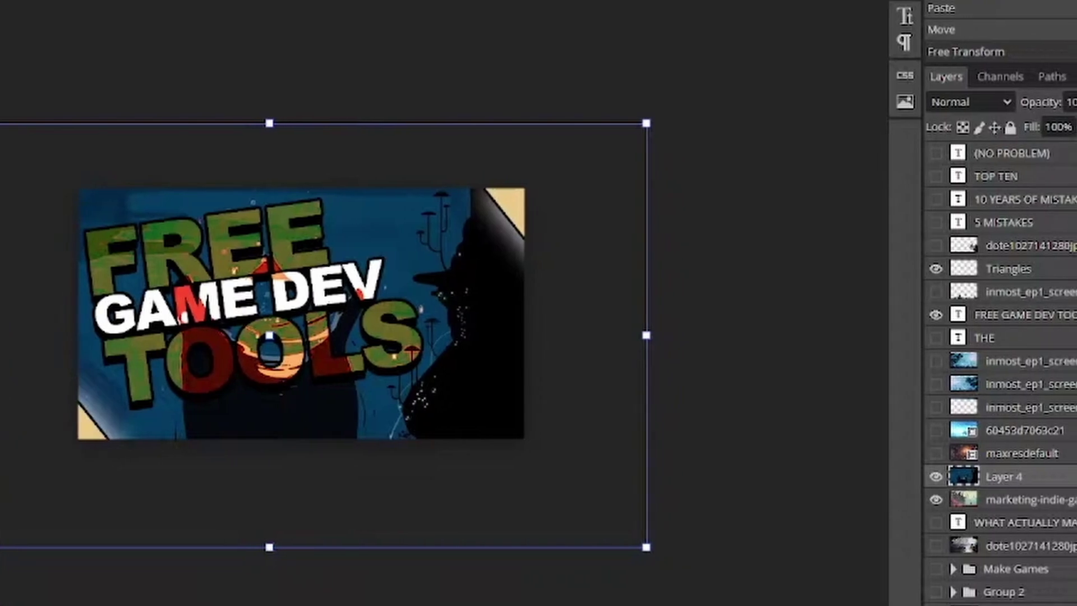
{"action": "left_click", "coordinate": [280, 336]}
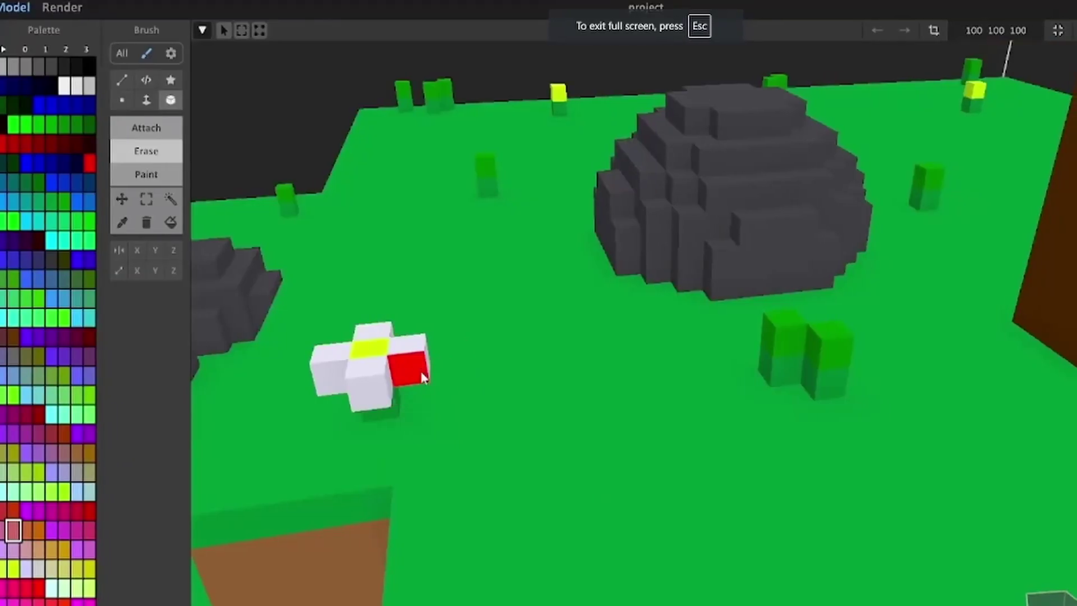
Step: Erase the red voxel from the top of the green stem
{"action": "scroll", "coordinate": [588, 329], "scroll_direction": "up", "scroll_amount": 10}
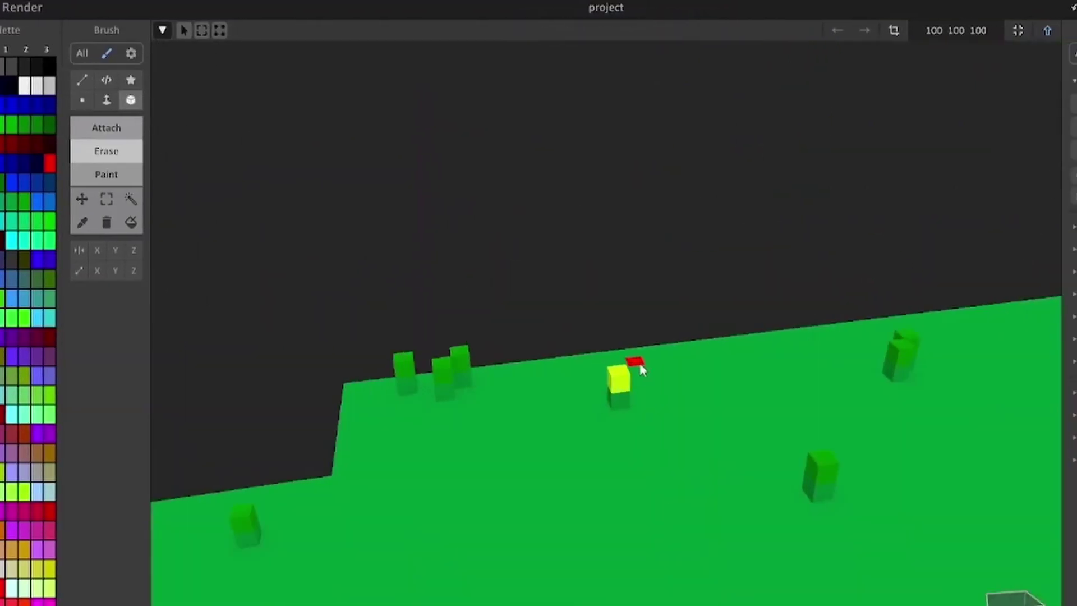
{"action": "left_click", "coordinate": [610, 399]}
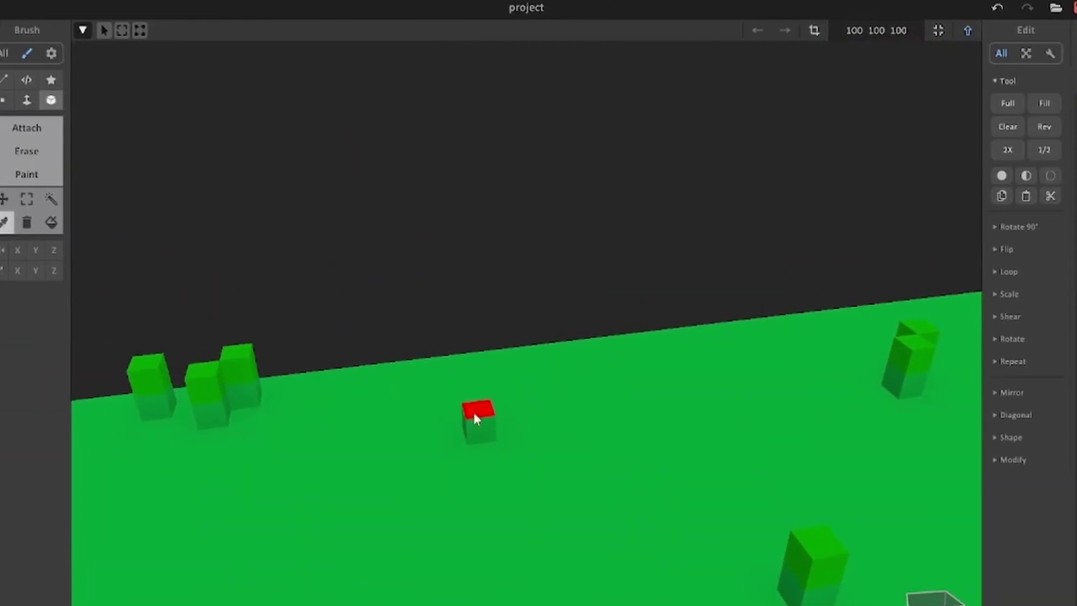
{"action": "scroll", "coordinate": [315, 314], "scroll_direction": "down", "scroll_amount": 10}
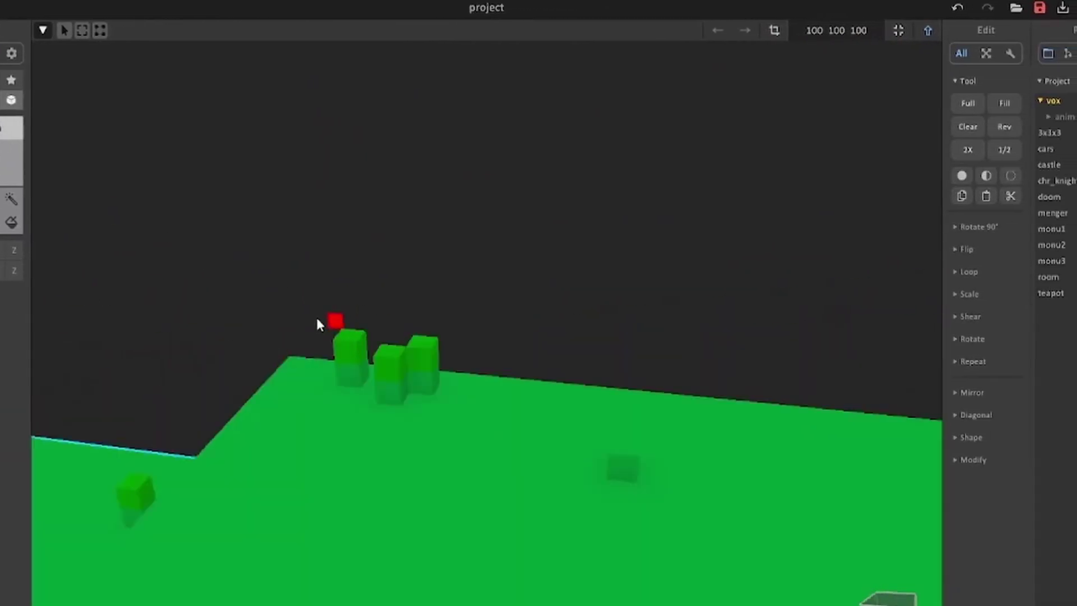
{"action": "mouse_move", "coordinate": [214, 368]}
{"action": "left_mouse_down"}
{"action": "mouse_move", "coordinate": [394, 527]}
{"action": "mouse_move", "coordinate": [354, 428]}
{"action": "left_mouse_up"}
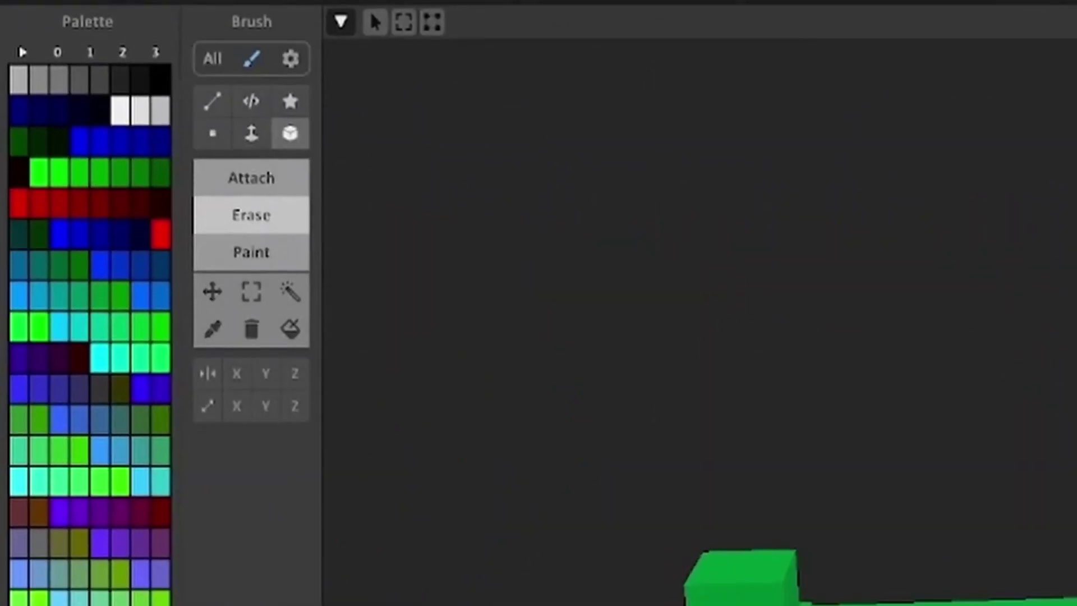
Step: Attach yellow petal voxels around the stem top and paint the centre voxel red
{"action": "left_click", "coordinate": [255, 105]}
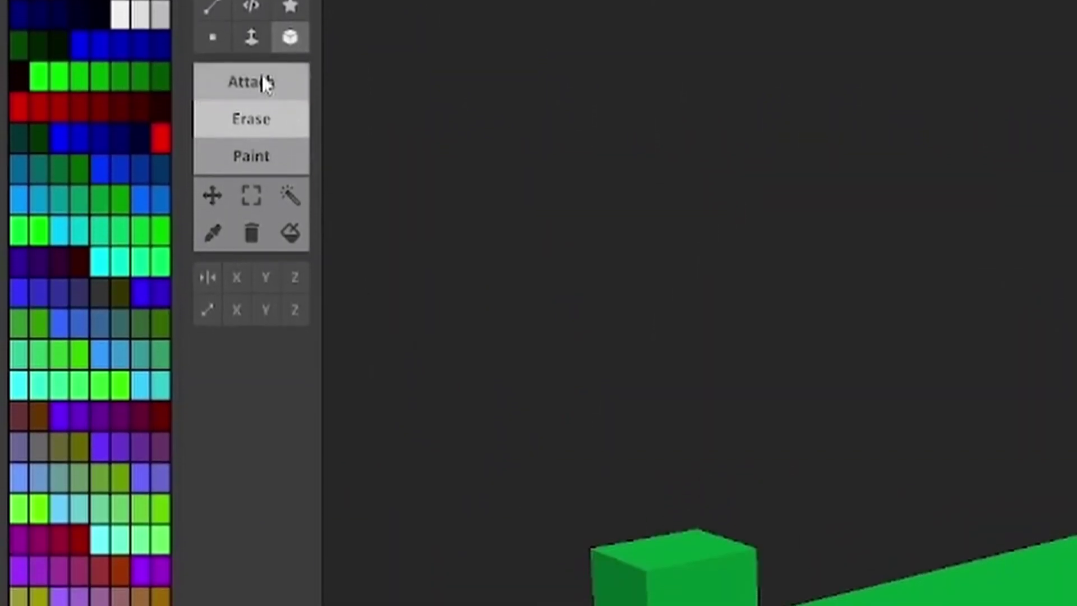
{"action": "left_click", "coordinate": [614, 592]}
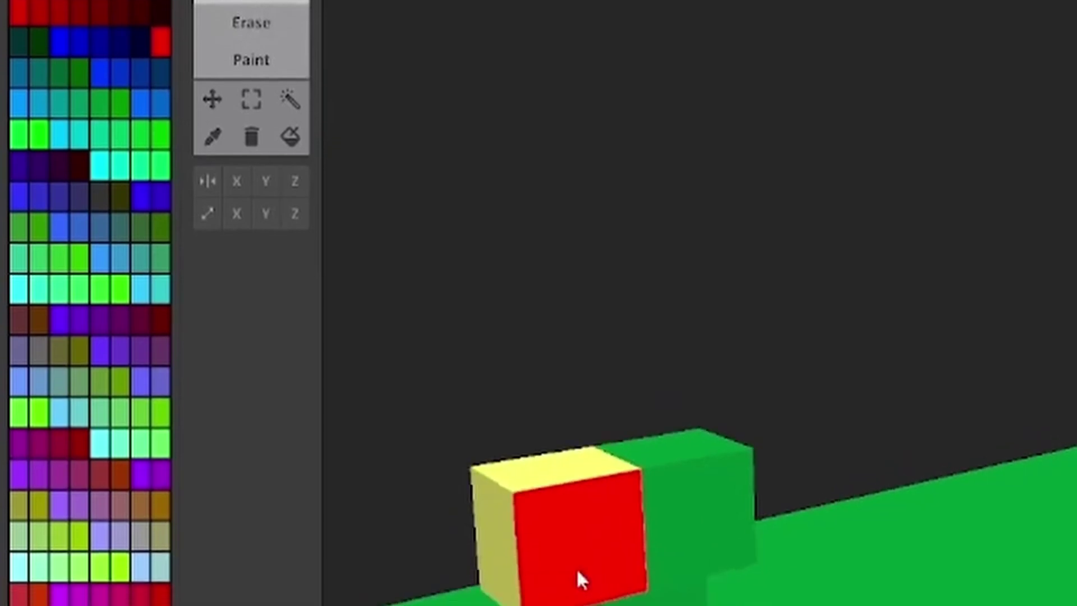
{"action": "left_click_drag", "start_coordinate": [577, 576], "coordinate": [140, 505]}
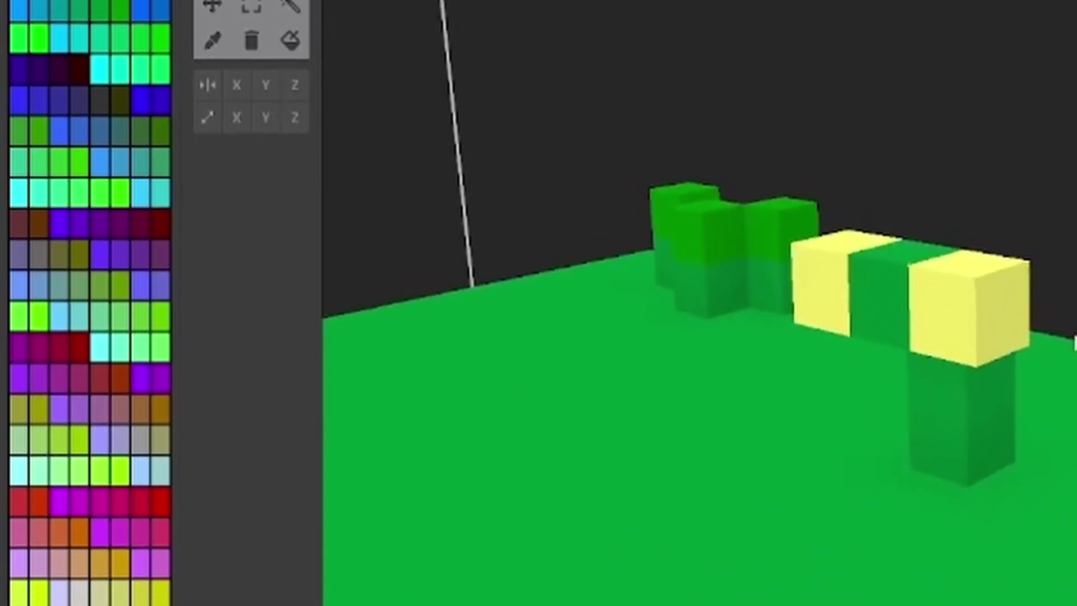
{"action": "left_click", "coordinate": [895, 221]}
{"action": "left_click_drag", "start_coordinate": [891, 301], "coordinate": [965, 88]}
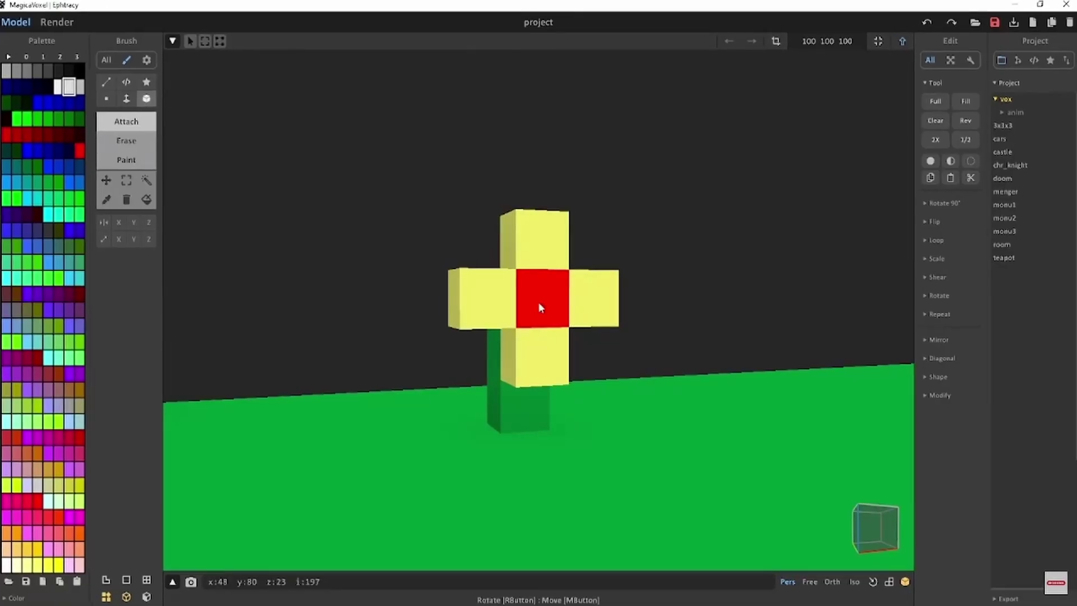
{"action": "left_click", "coordinate": [540, 302]}
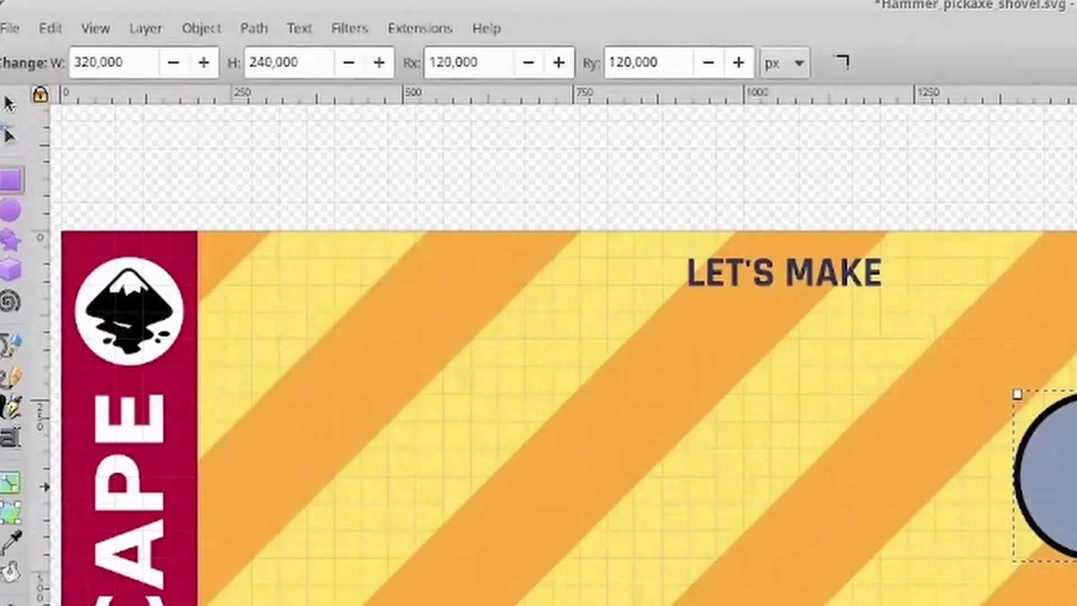
Step: Convert the rounded rectangle to a path and move the pill shape up into the shovel blade
{"action": "left_click", "coordinate": [234, 16]}
{"action": "left_click", "coordinate": [289, 44]}
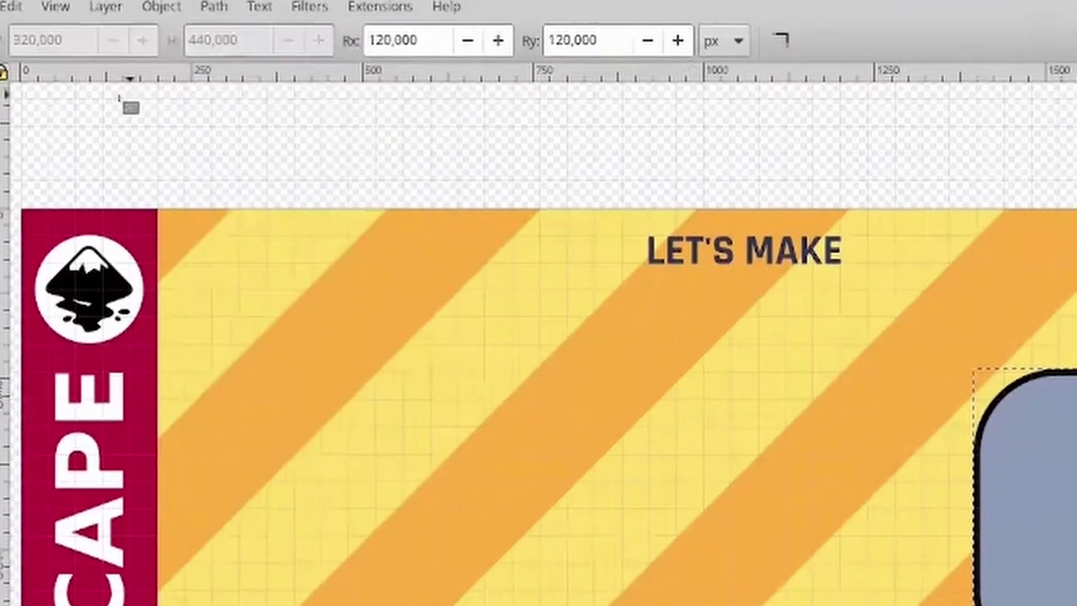
{"action": "key", "text": "n"}
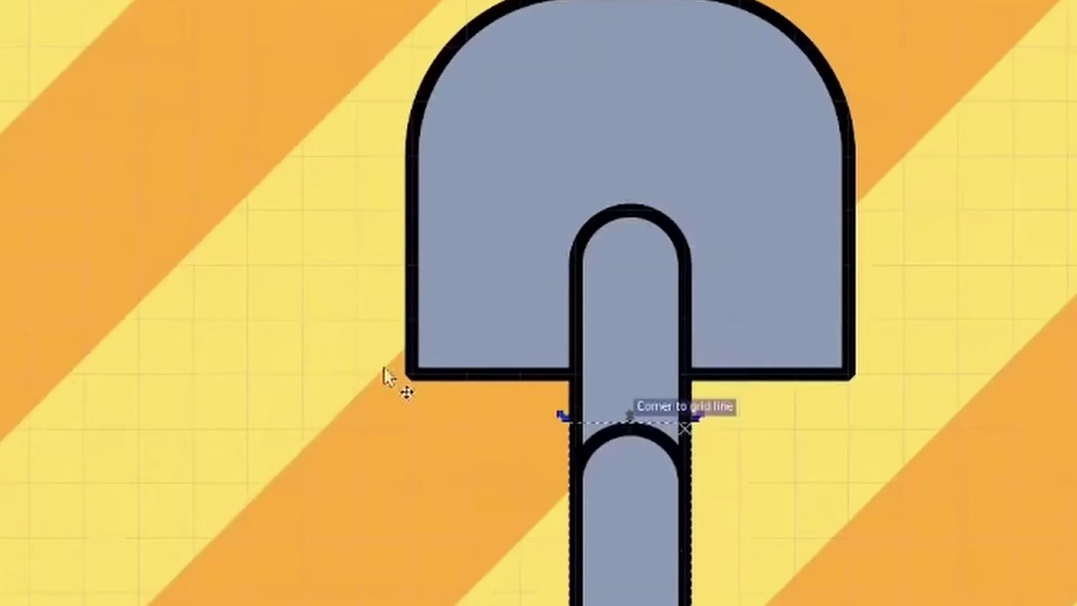
{"action": "left_click_drag", "start_coordinate": [617, 561], "coordinate": [613, 344]}
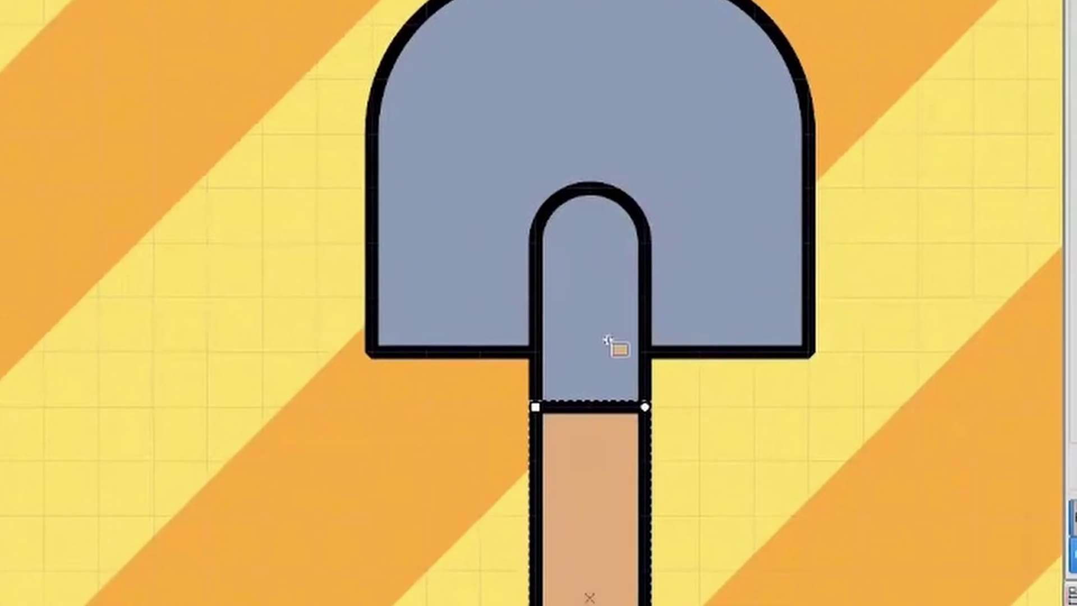
Step: Turn the handle copy into a rounded pale-blue cap snapped behind the handle's bottom end
{"action": "left_click", "coordinate": [552, 518]}
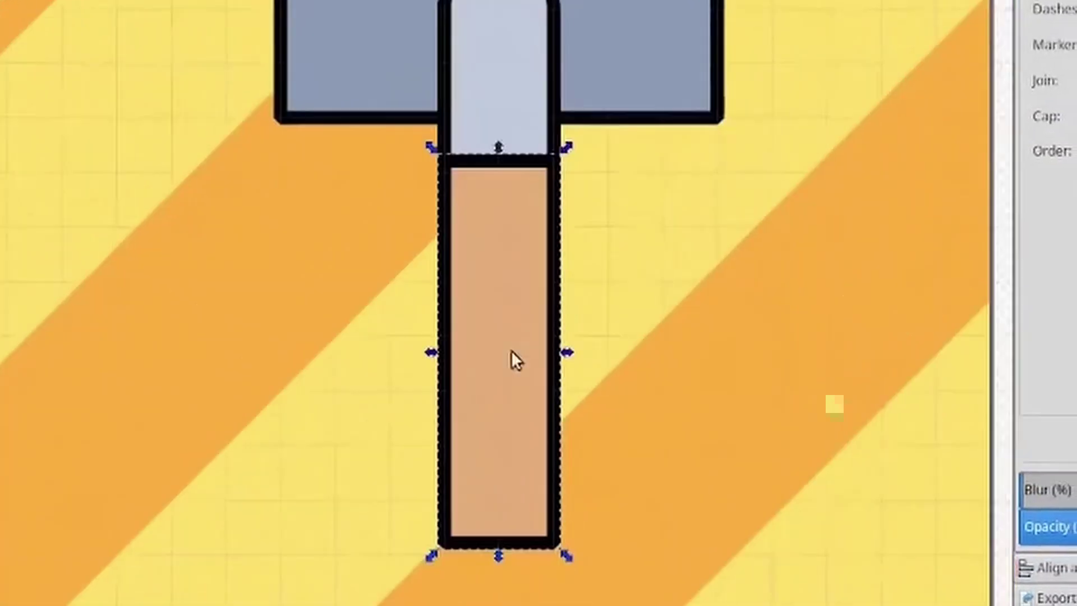
{"action": "left_click_drag", "start_coordinate": [512, 354], "coordinate": [518, 384]}
{"action": "key", "text": "r"}
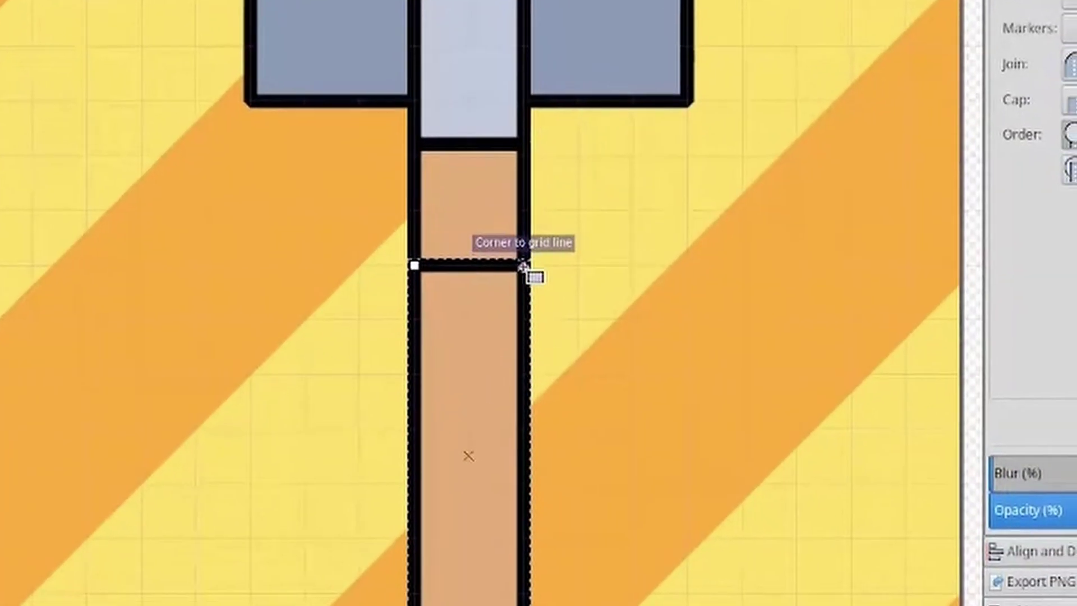
{"action": "left_click_drag", "start_coordinate": [553, 285], "coordinate": [443, 283]}
{"action": "key", "text": "ctrl+shift+v"}
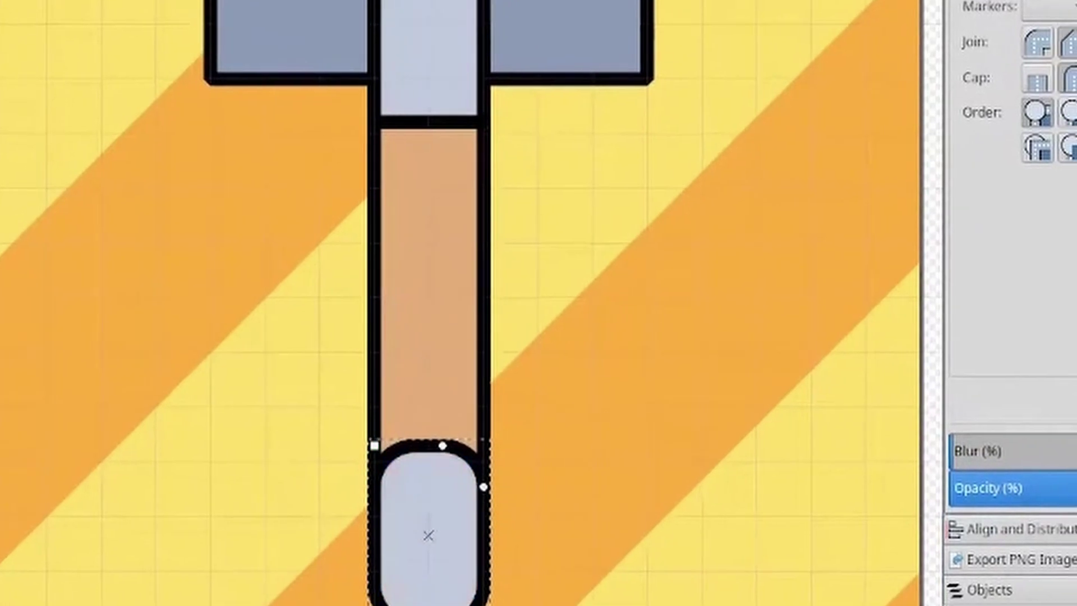
{"action": "key", "text": "s"}
{"action": "key", "text": "Page_Down"}
{"action": "left_click_drag", "start_coordinate": [421, 558], "coordinate": [405, 493]}
Step: Narrow the shovel blade, extend its bottom edge, and move the handle up against it
{"action": "left_click", "coordinate": [408, 57], "text": "shift"}
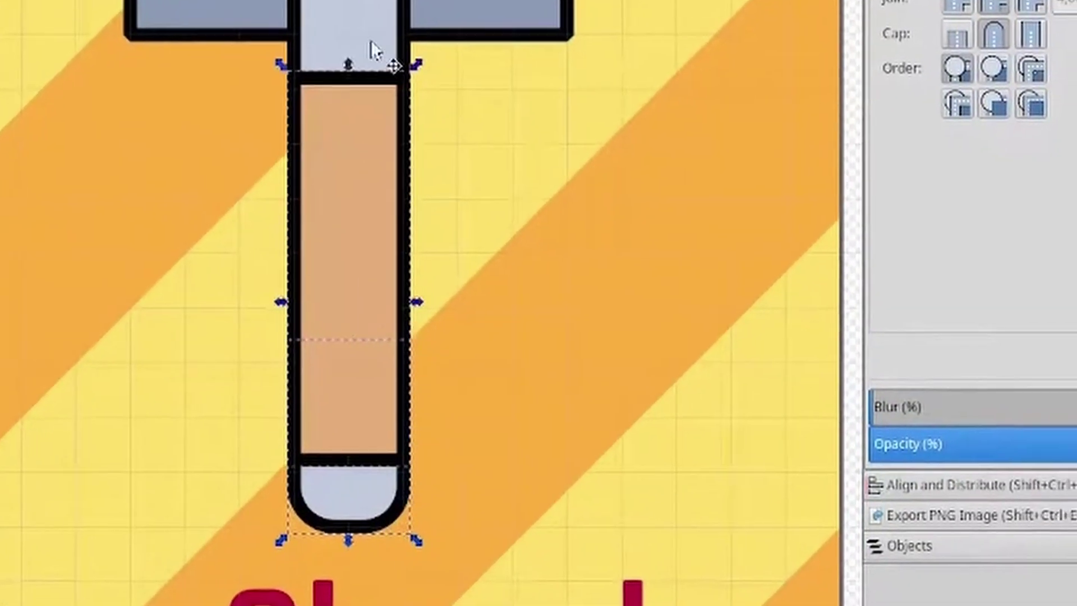
{"action": "scroll", "coordinate": [365, 168], "scroll_direction": "up", "scroll_amount": 3}
{"action": "scroll", "coordinate": [404, 191], "scroll_direction": "down", "scroll_amount": 1}
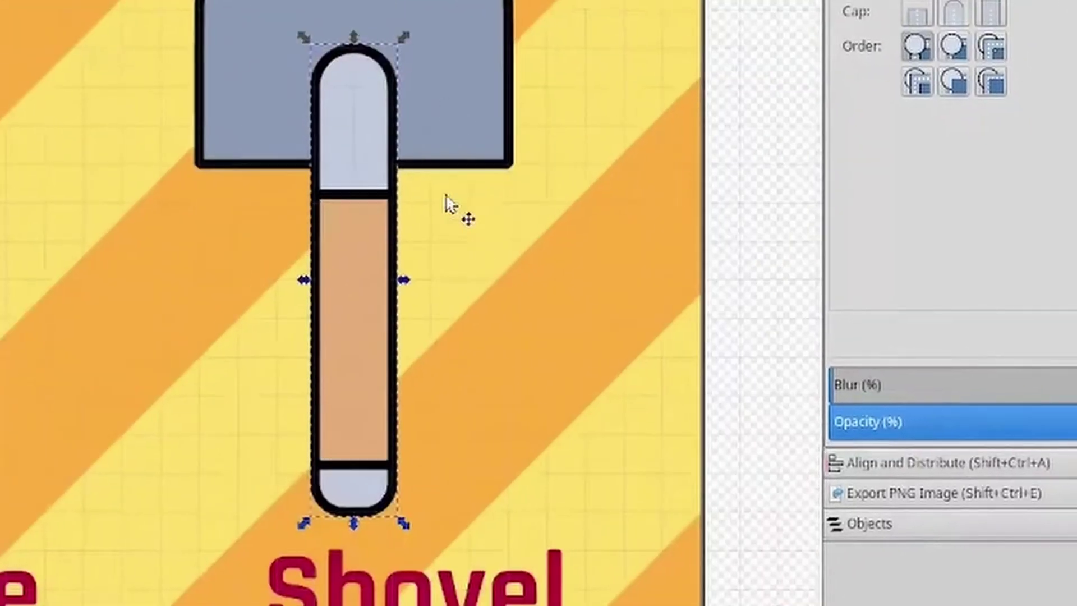
{"action": "left_click", "coordinate": [471, 117]}
{"action": "left_click_drag", "start_coordinate": [508, 170], "coordinate": [476, 187]}
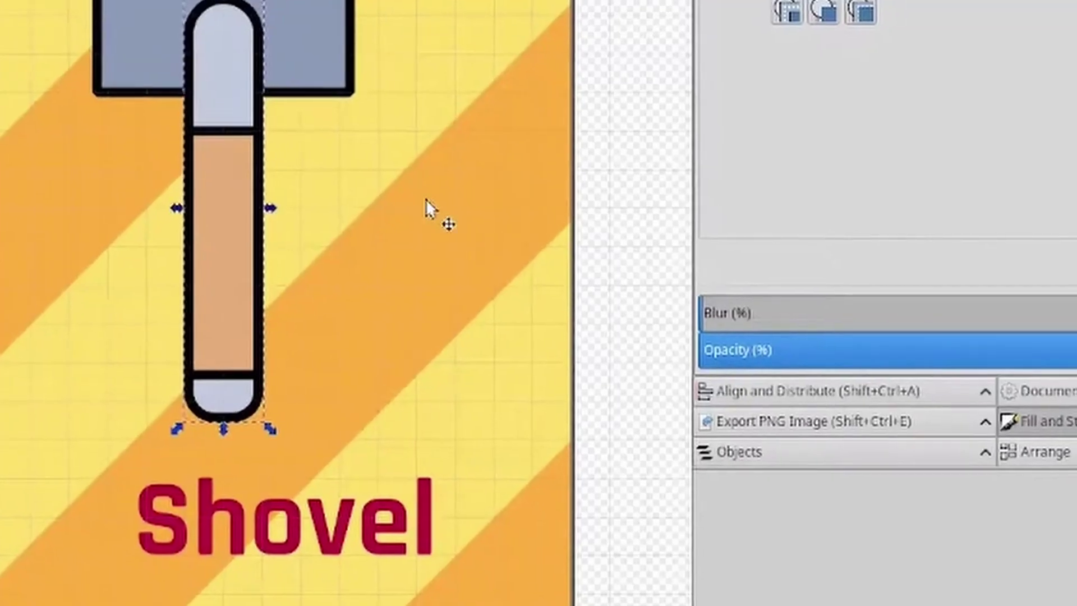
{"action": "left_click_drag", "start_coordinate": [227, 59], "coordinate": [224, 44]}
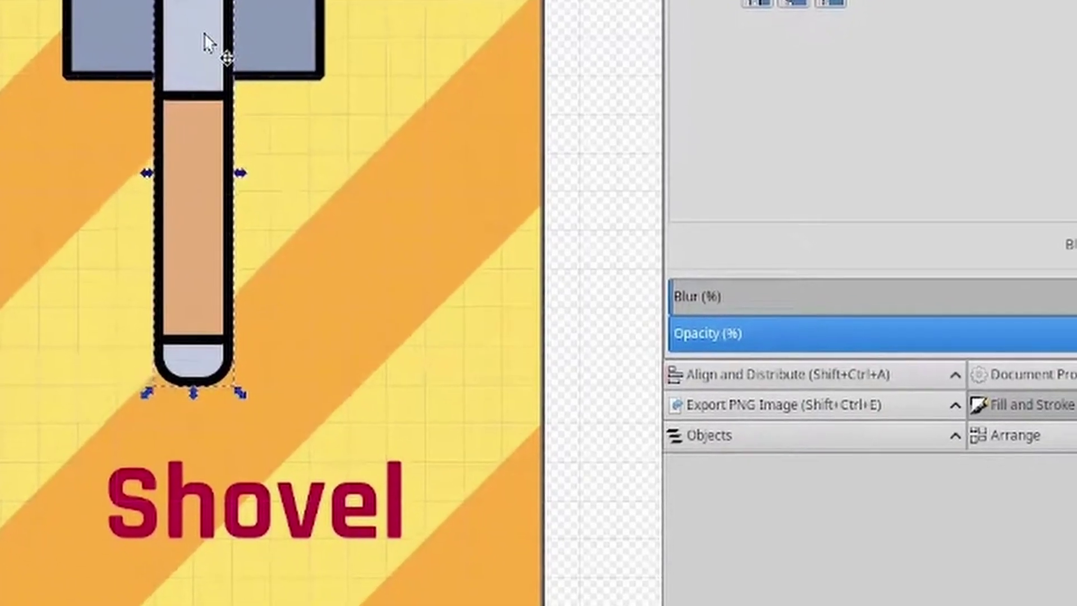
Step: Restack the dark grey rectangle one level relative to the light shapes
{"action": "scroll", "coordinate": [223, 44], "scroll_direction": "up", "scroll_amount": 3}
{"action": "scroll", "coordinate": [397, 183], "scroll_direction": "up", "scroll_amount": 3}
{"action": "left_click_drag", "start_coordinate": [474, 305], "coordinate": [319, 195]}
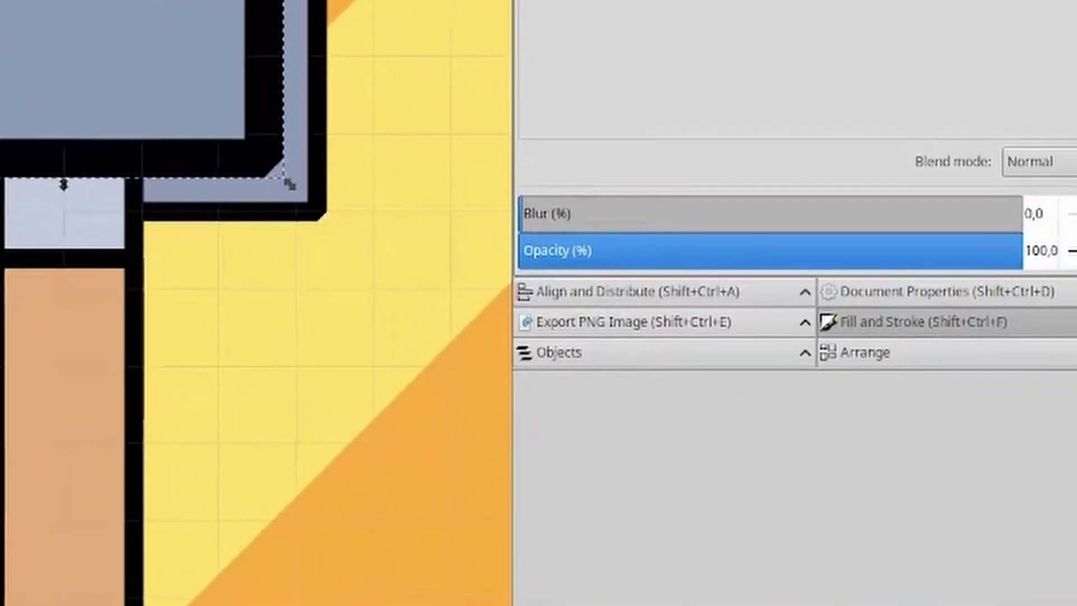
{"action": "key", "text": "Page_Down"}
{"action": "key", "text": "Page_Up"}
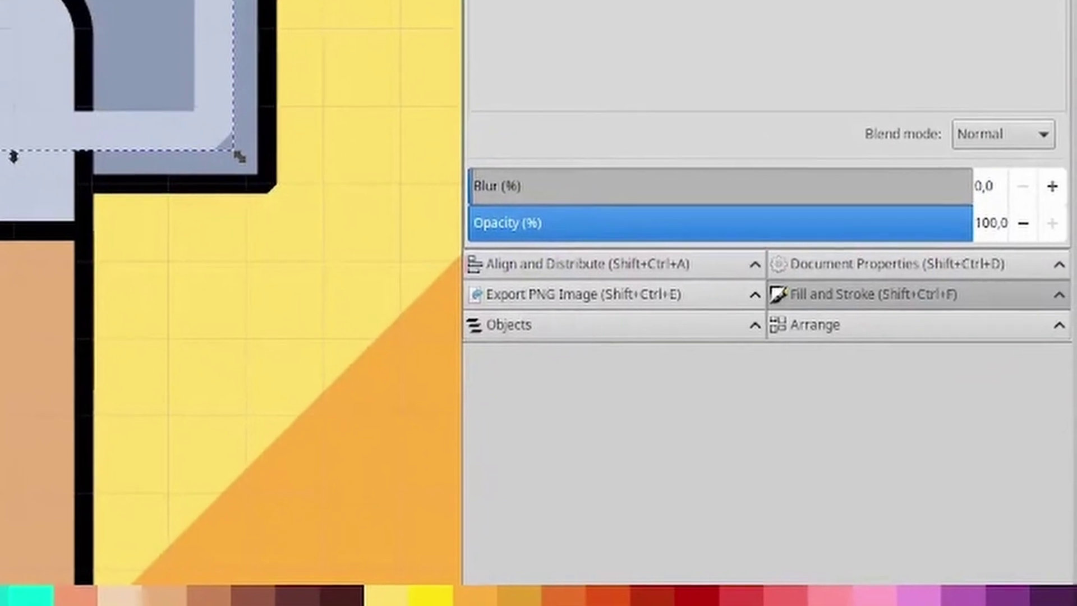
{"action": "key", "text": "n"}
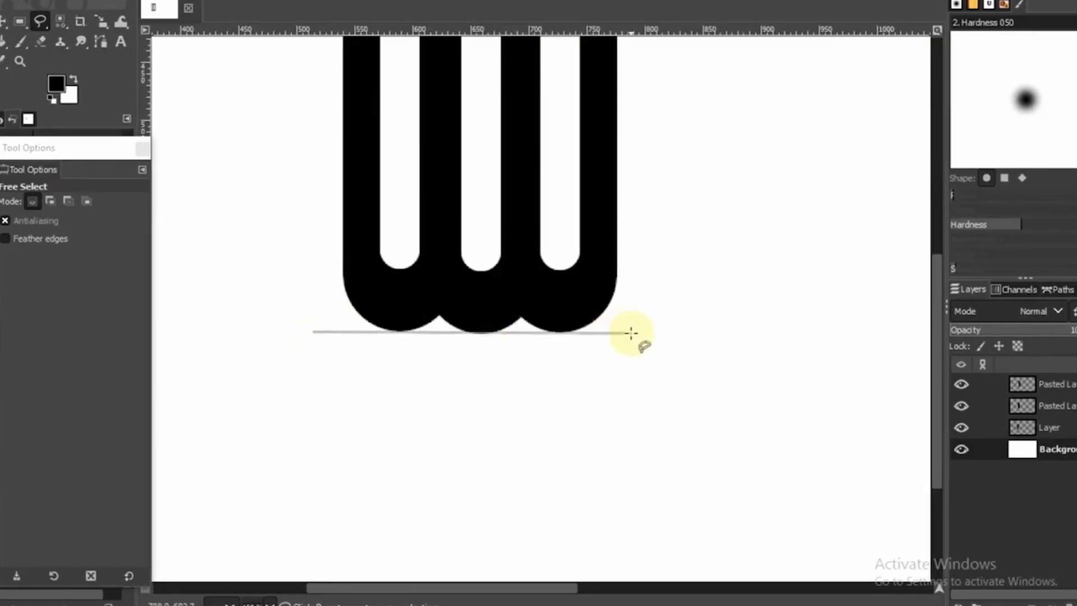
Step: Brighten the fork image's whites to input level 239
{"action": "left_click", "coordinate": [4, 21]}
{"action": "scroll", "coordinate": [344, 233], "scroll_direction": "down", "scroll_amount": 4}
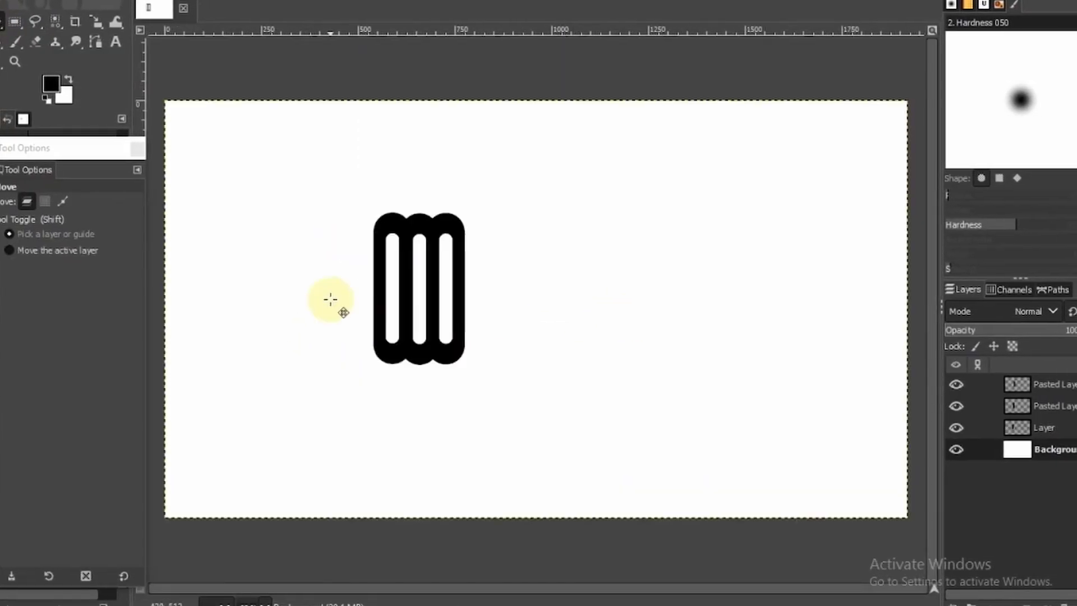
{"action": "scroll", "coordinate": [331, 300], "scroll_direction": "up", "scroll_amount": 4}
{"action": "key", "text": "shift+s"}
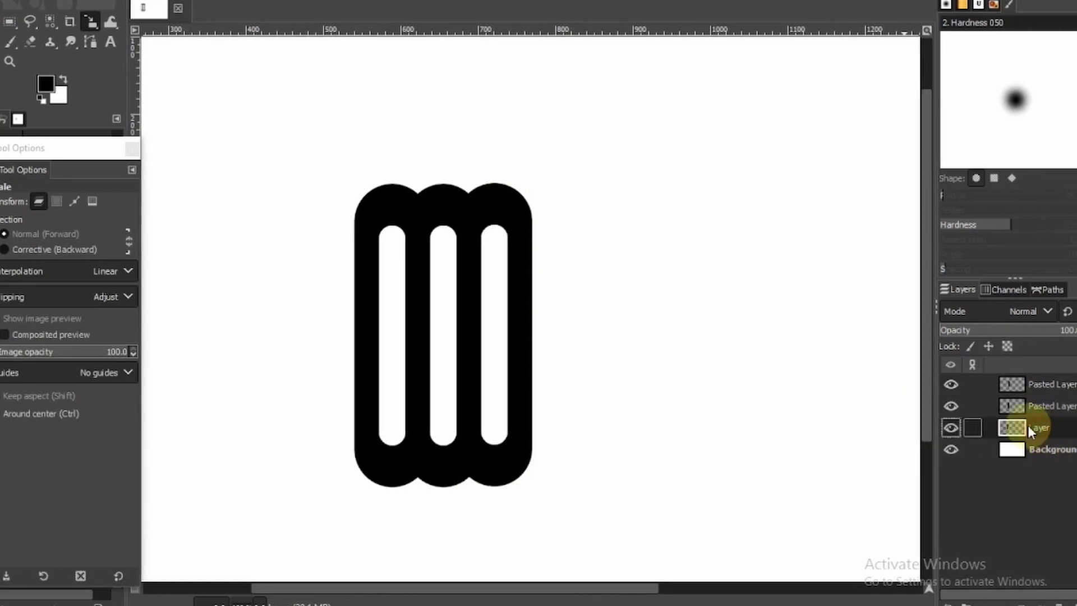
{"action": "left_click", "coordinate": [9, 21]}
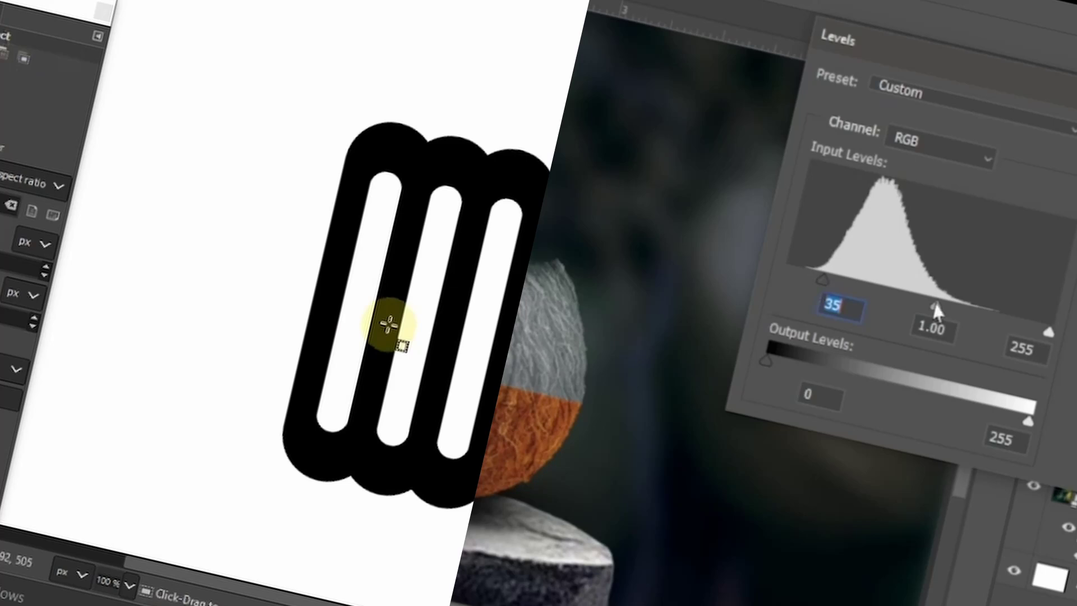
{"action": "left_click_drag", "start_coordinate": [1049, 332], "coordinate": [1032, 331]}
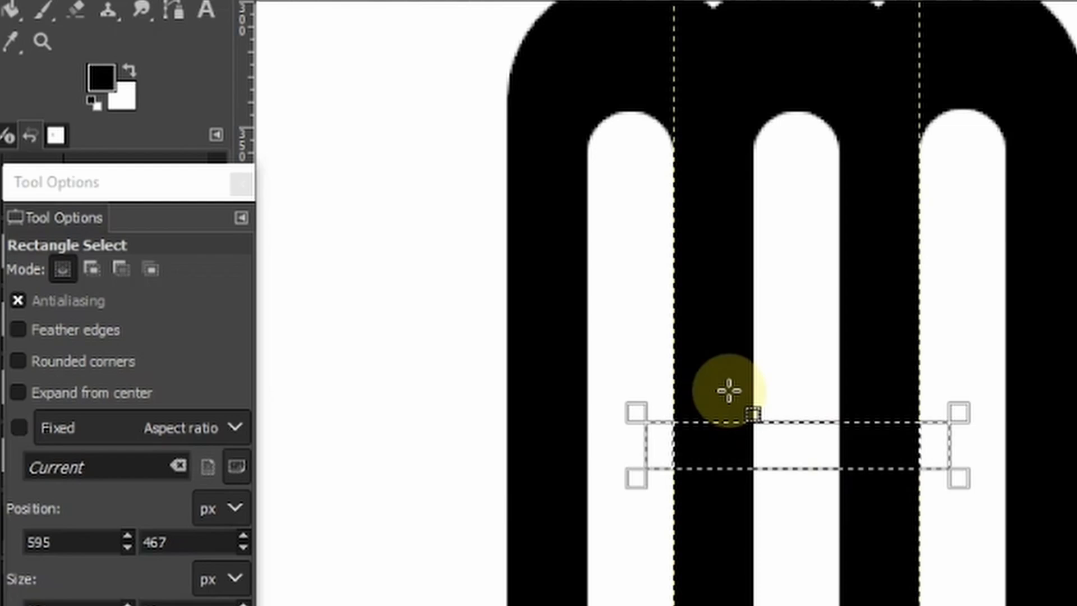
Step: Cut the thin strip out of the fork's tines, then set the lotus Pixelize blocks to 13 pixels
{"action": "right_click", "coordinate": [726, 387]}
{"action": "mouse_move", "coordinate": [813, 432]}
{"action": "left_click", "coordinate": [1005, 309]}
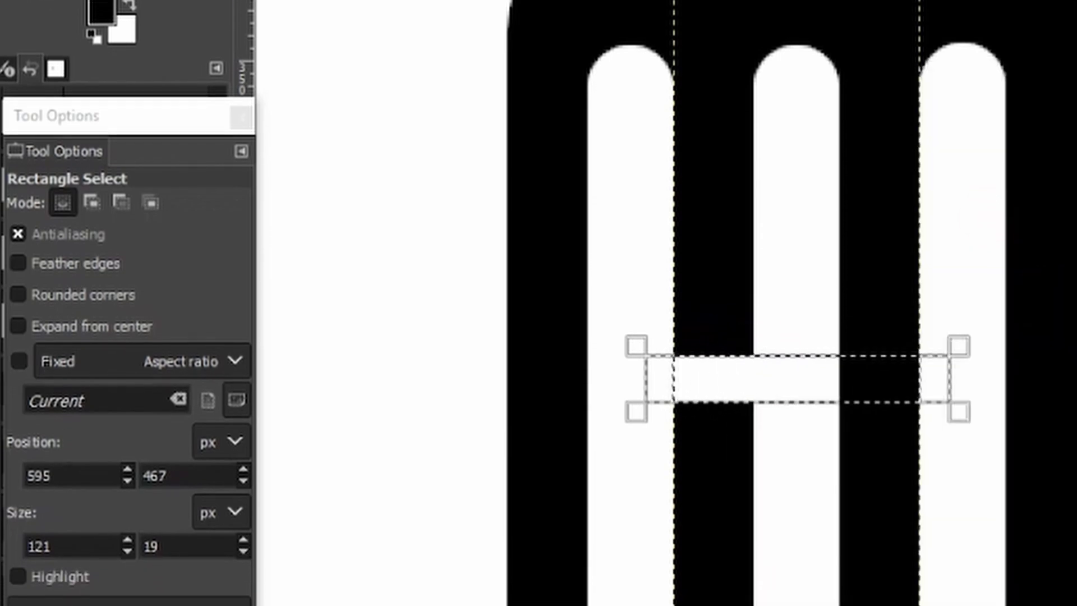
{"action": "right_click", "coordinate": [829, 432]}
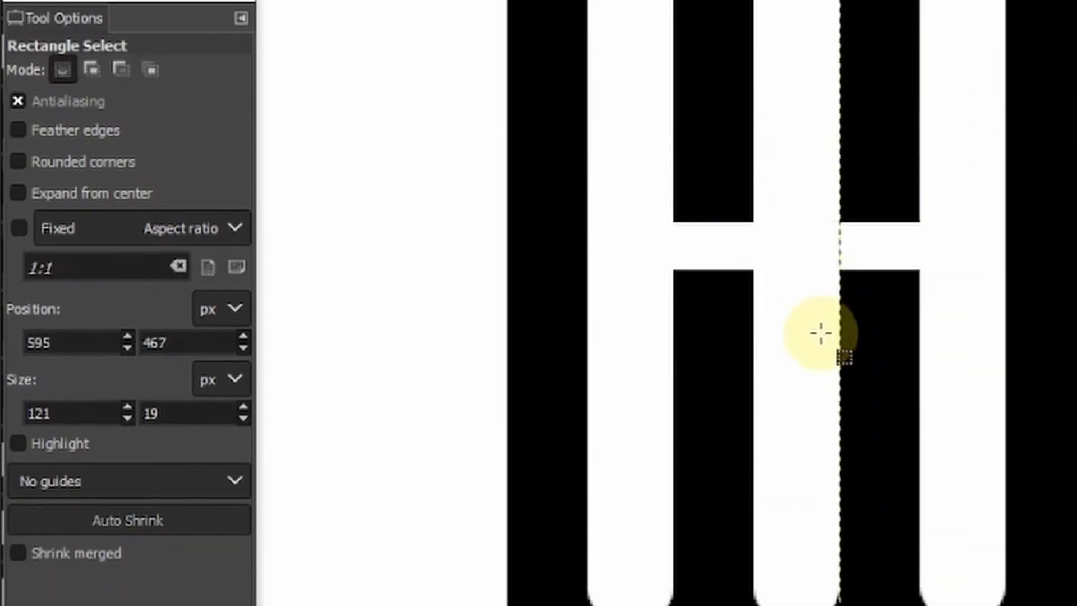
{"action": "key", "text": "ctrl+x"}
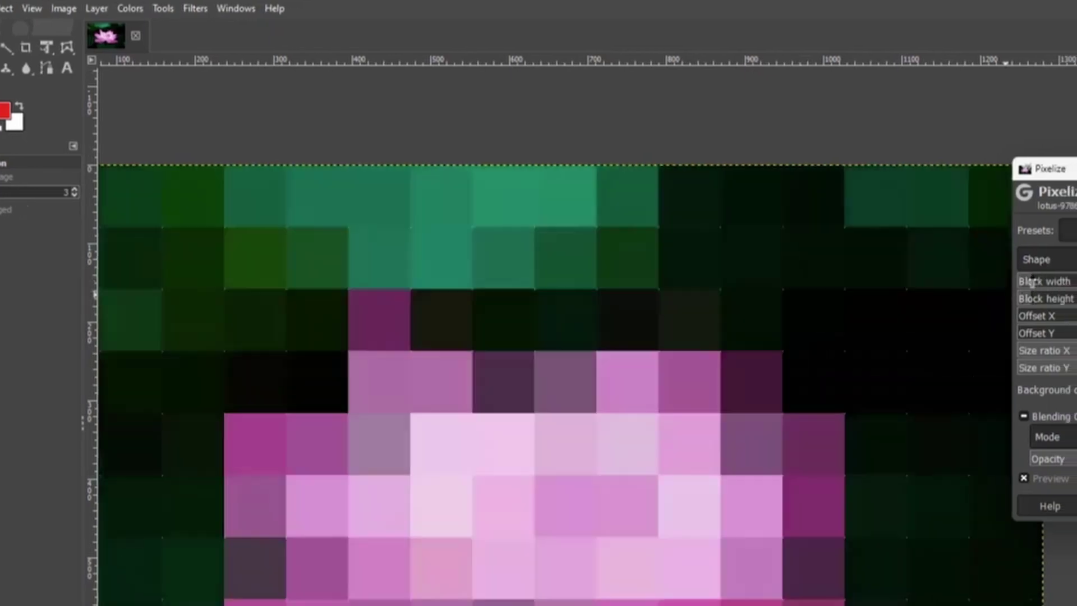
{"action": "left_click_drag", "start_coordinate": [1032, 281], "coordinate": [1040, 284]}
{"action": "left_click_drag", "start_coordinate": [951, 283], "coordinate": [925, 334]}
Step: Set the lotus Pixelize block shape to Round
{"action": "left_click", "coordinate": [852, 268]}
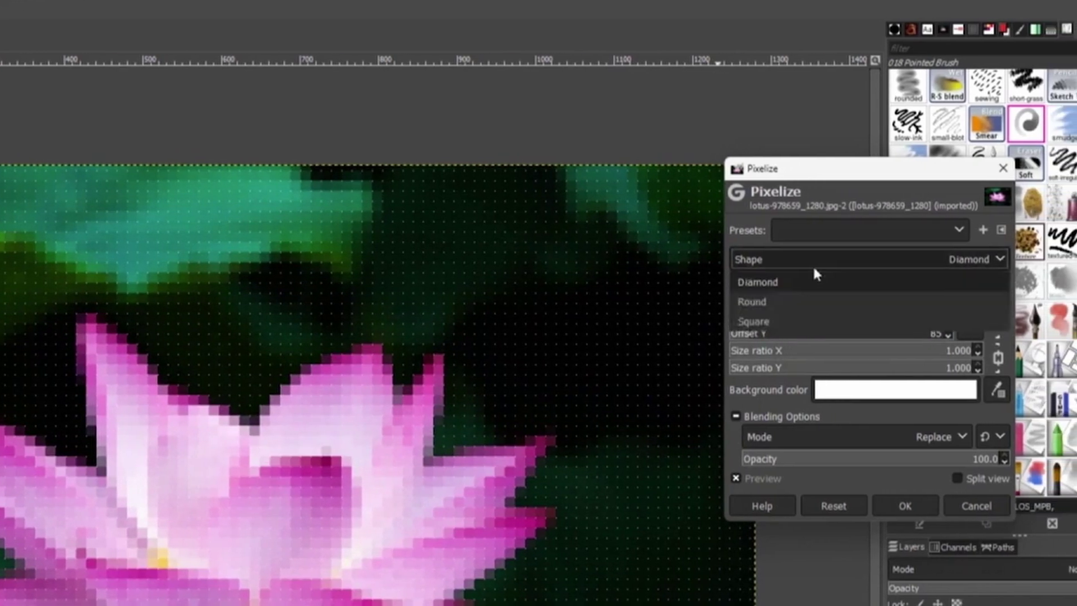
{"action": "left_click", "coordinate": [825, 315]}
{"action": "left_click", "coordinate": [802, 261]}
{"action": "left_click", "coordinate": [807, 299]}
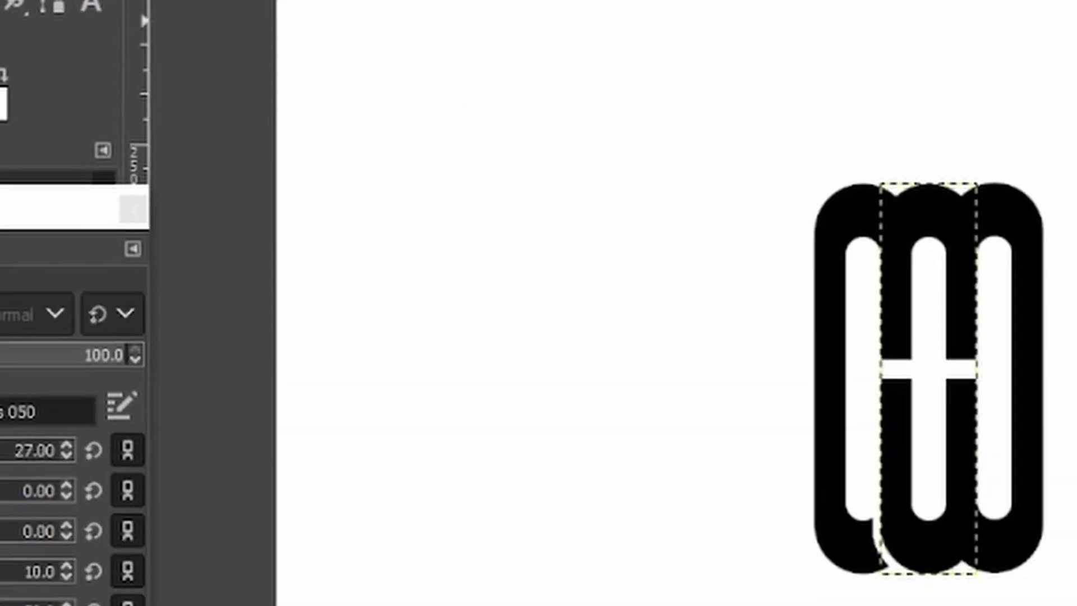
Step: Select the fork's middle stroke by colour and grow the selection by 7 px
{"action": "key", "text": "u"}
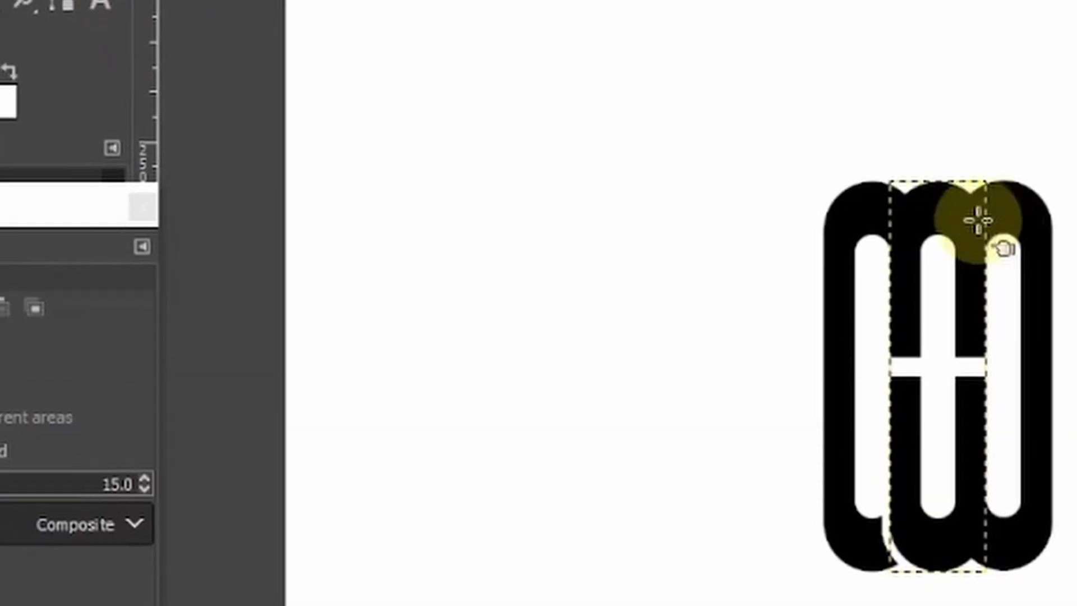
{"action": "key", "text": "alt+s"}
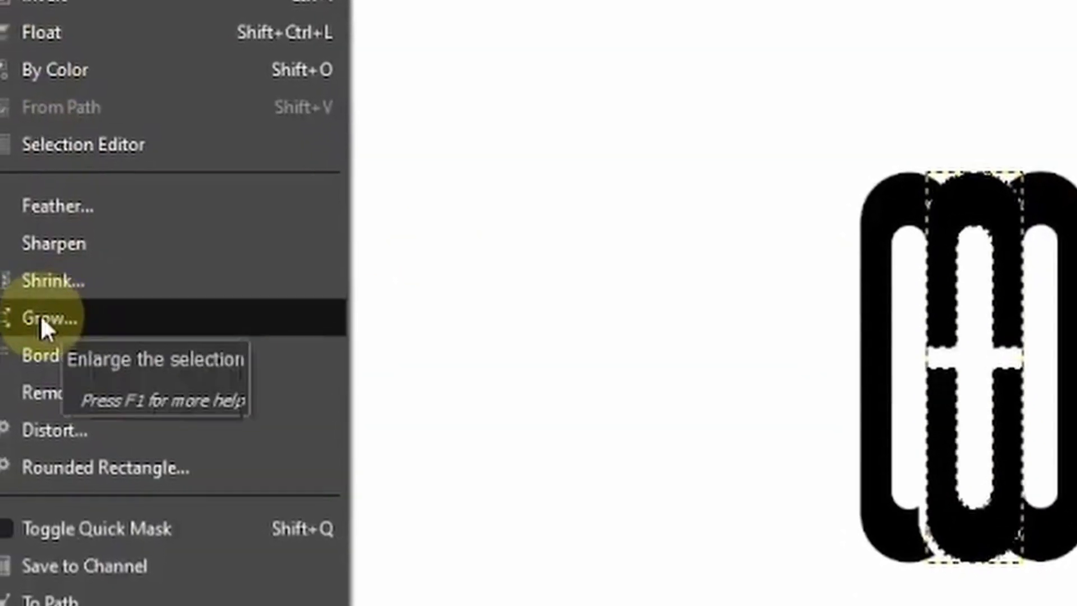
{"action": "left_click", "coordinate": [25, 323]}
{"action": "left_click", "coordinate": [147, 418]}
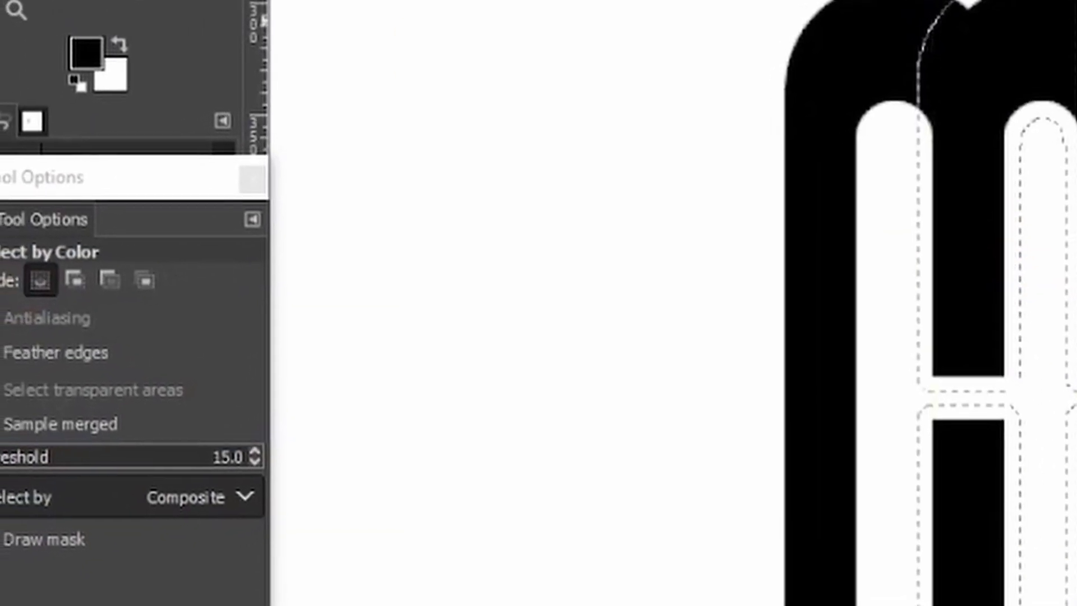
{"action": "key", "text": "shift+e"}
{"action": "scroll", "coordinate": [1027, 38], "scroll_direction": "up", "scroll_amount": 2}
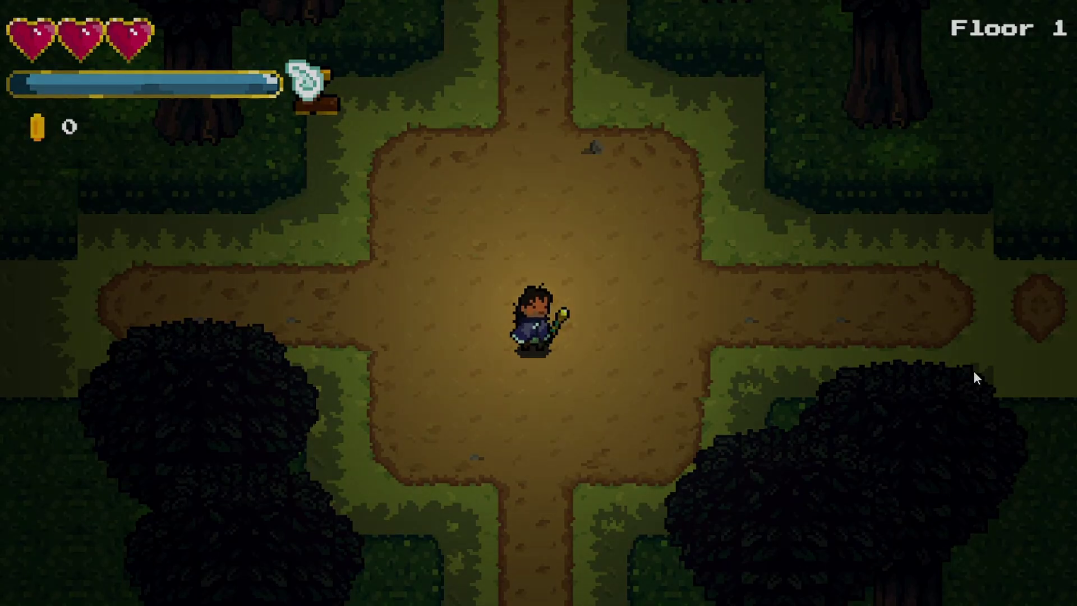
Step: Walk the hero south off the Floor 1 crossroads toward the lower path
{"action": "key", "text": "s"}
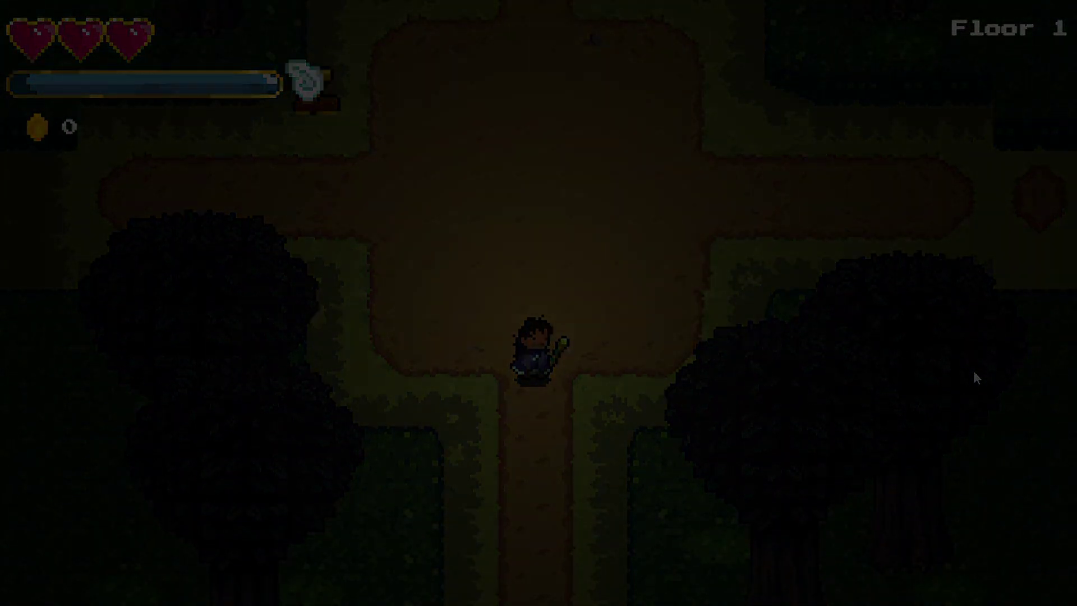